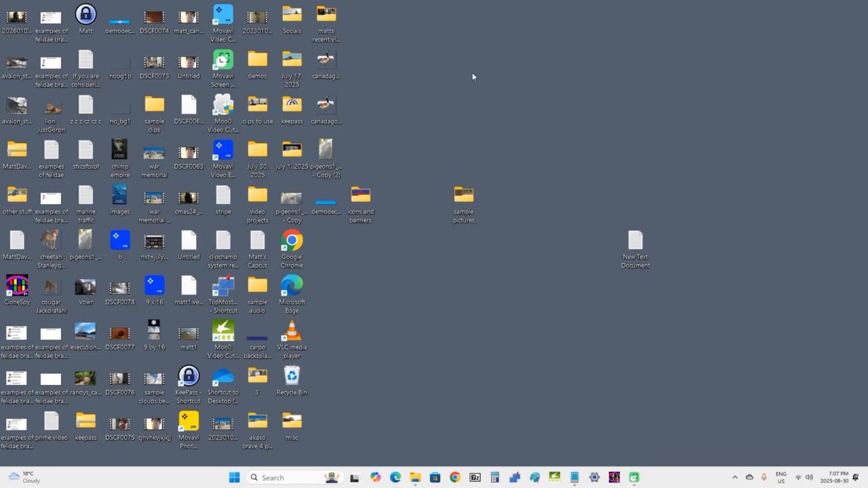
Step: Open Clipchamp in Chrome and sign in with the saved Microsoft account
{"action": "left_click", "coordinate": [455, 478]}
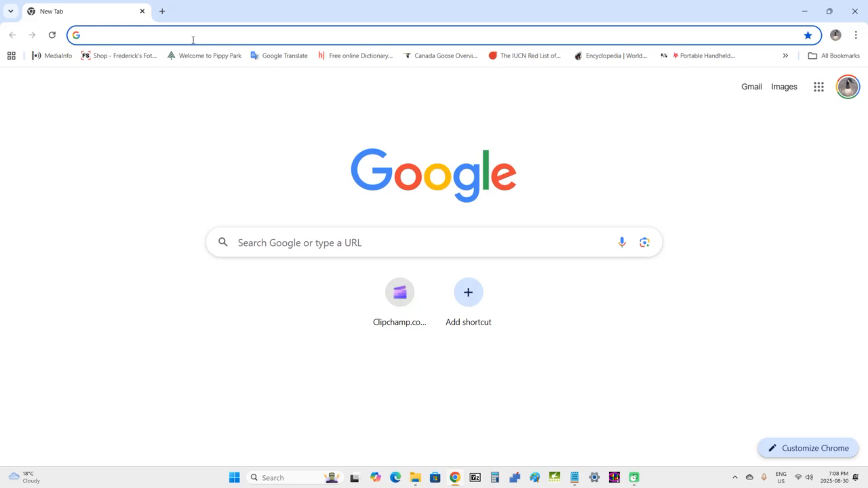
{"action": "left_click", "coordinate": [401, 303]}
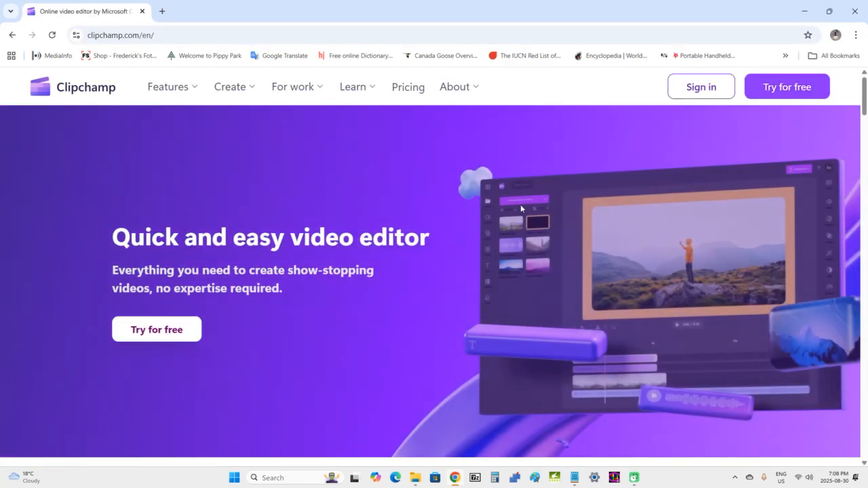
{"action": "left_click", "coordinate": [702, 93]}
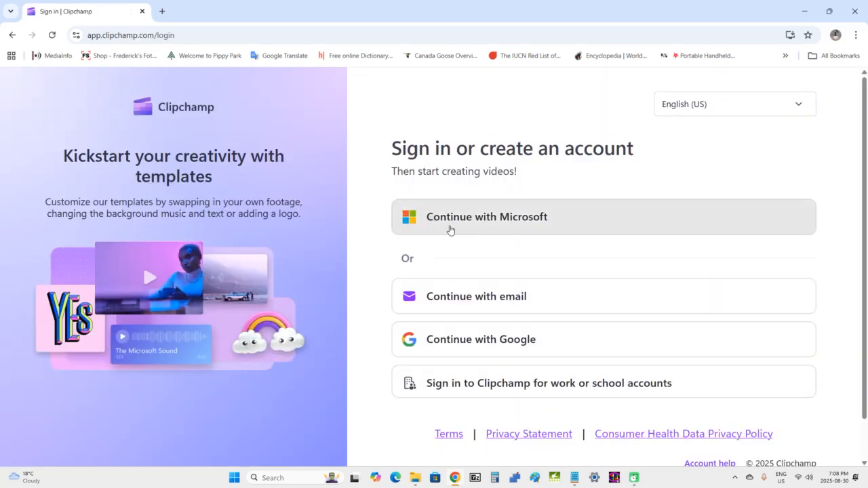
{"action": "left_click", "coordinate": [449, 228]}
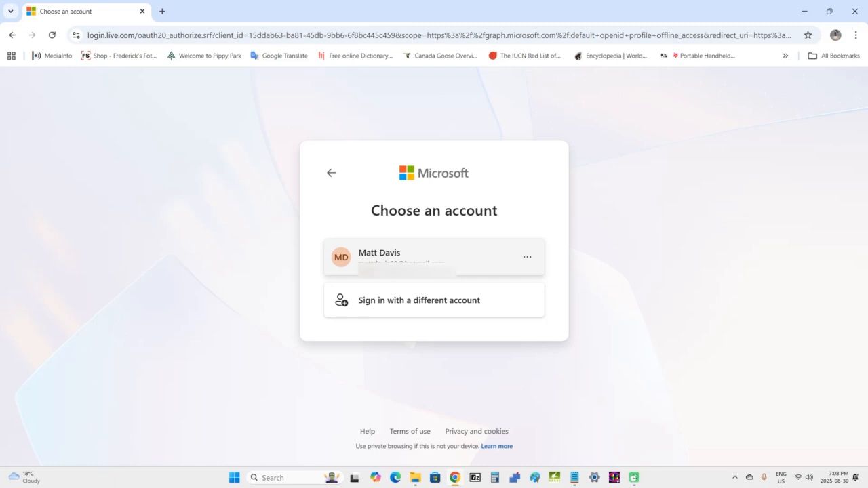
{"action": "left_click", "coordinate": [437, 268]}
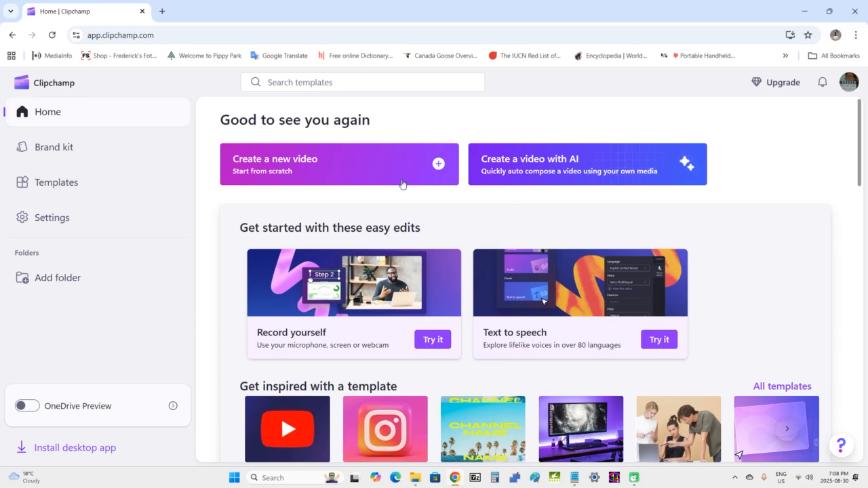
Step: Create a new video from scratch titled "yellow overlay filter" with the Wide 16:9 size
{"action": "left_click", "coordinate": [314, 167]}
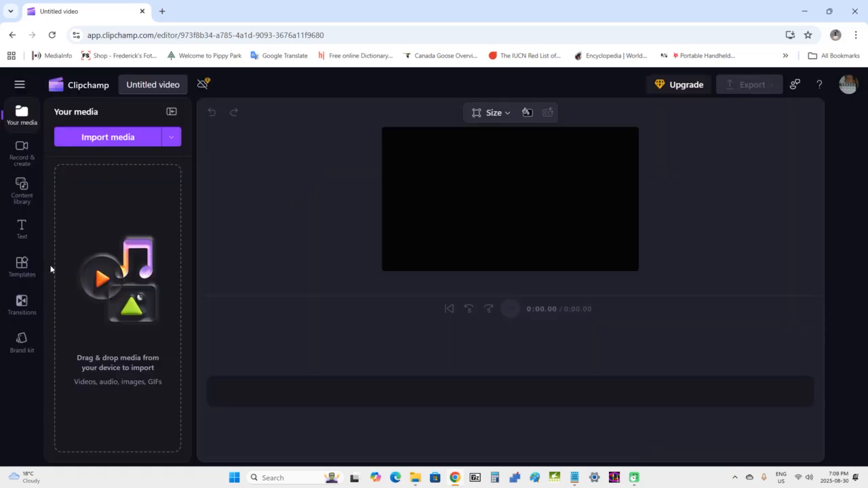
{"action": "left_click", "coordinate": [129, 85]}
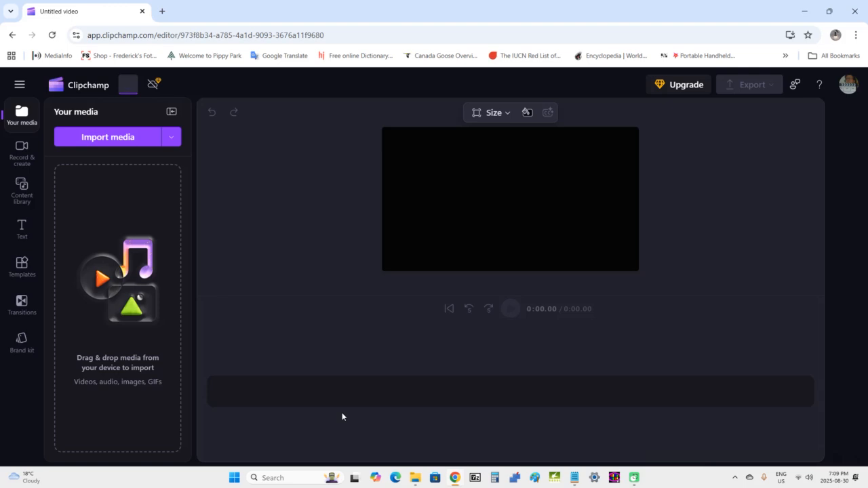
{"action": "type", "text": "yellow"}
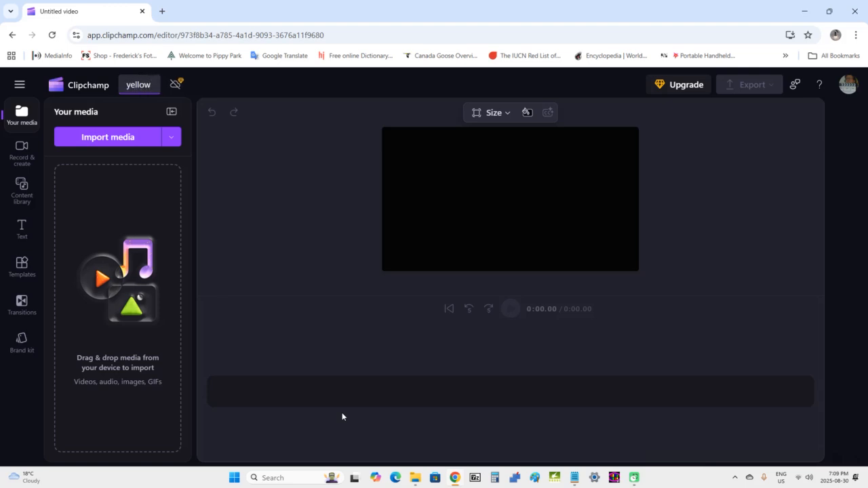
{"action": "type", "text": " over"}
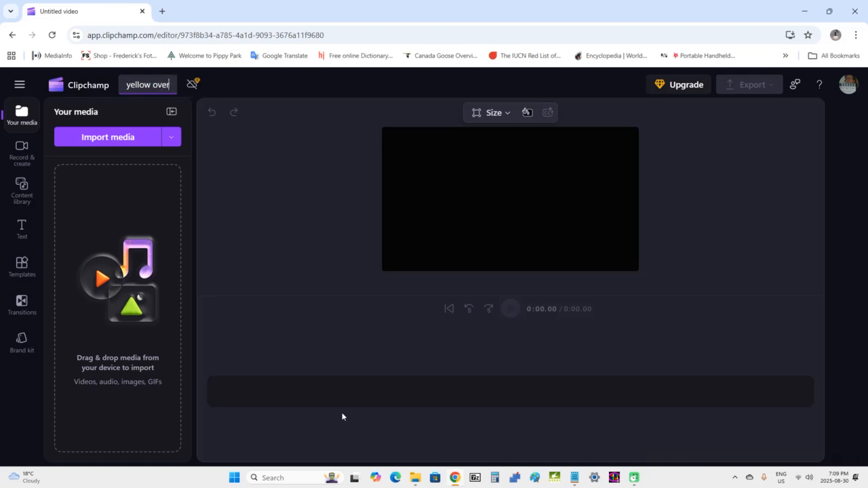
{"action": "type", "text": "lay f"}
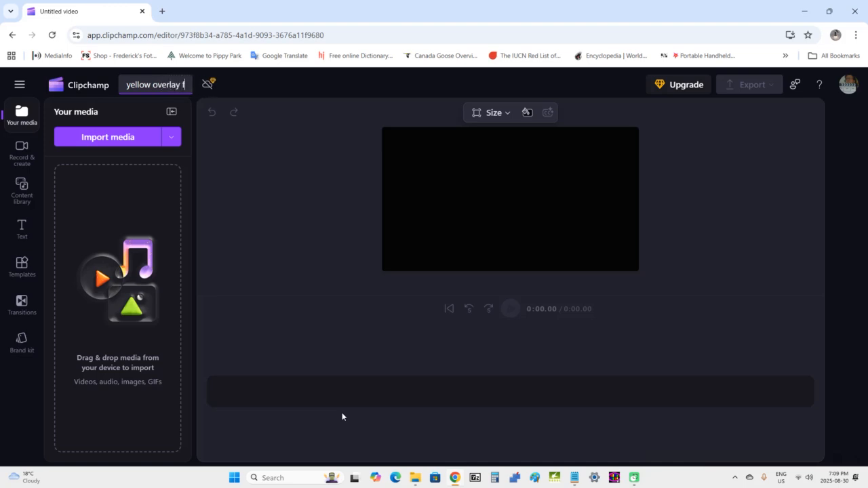
{"action": "type", "text": "ilter"}
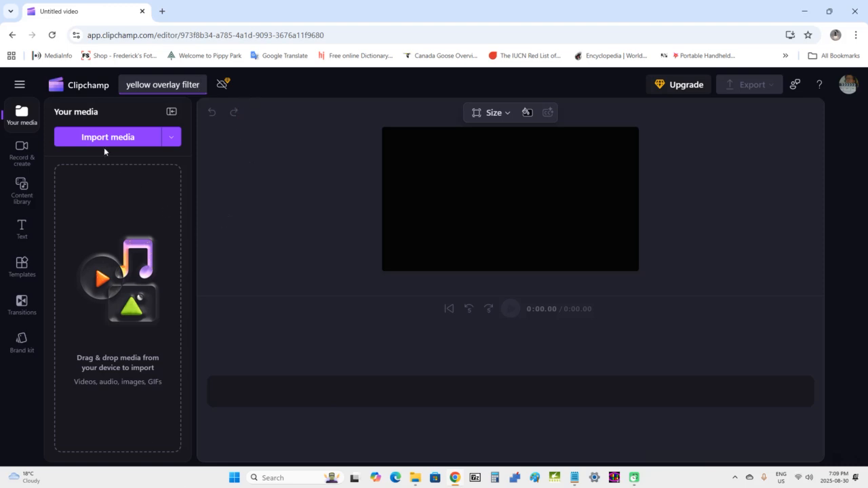
{"action": "left_click", "coordinate": [507, 114]}
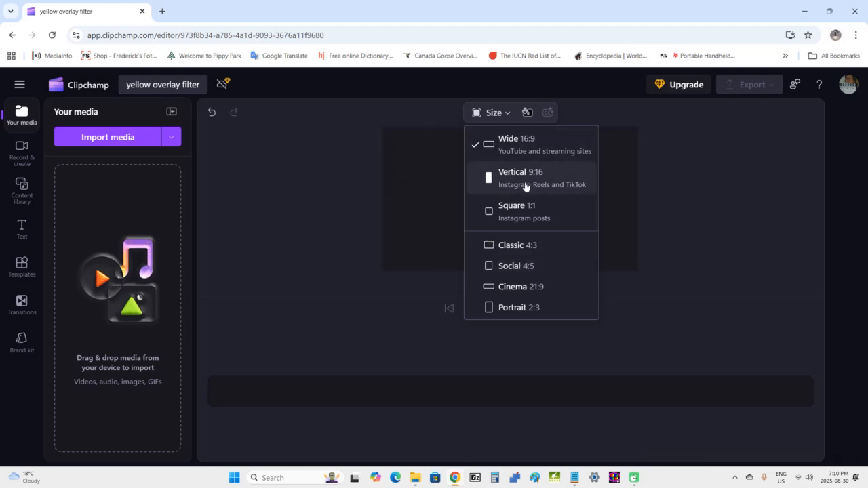
{"action": "left_click", "coordinate": [531, 147]}
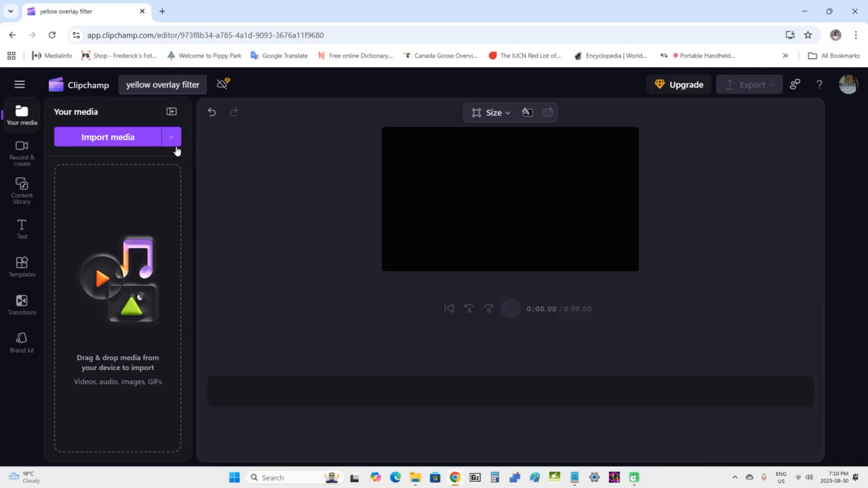
Step: Import the clips 20250802_170619 and 20250802_170851 from the yellow overlay folder
{"action": "left_click", "coordinate": [90, 140]}
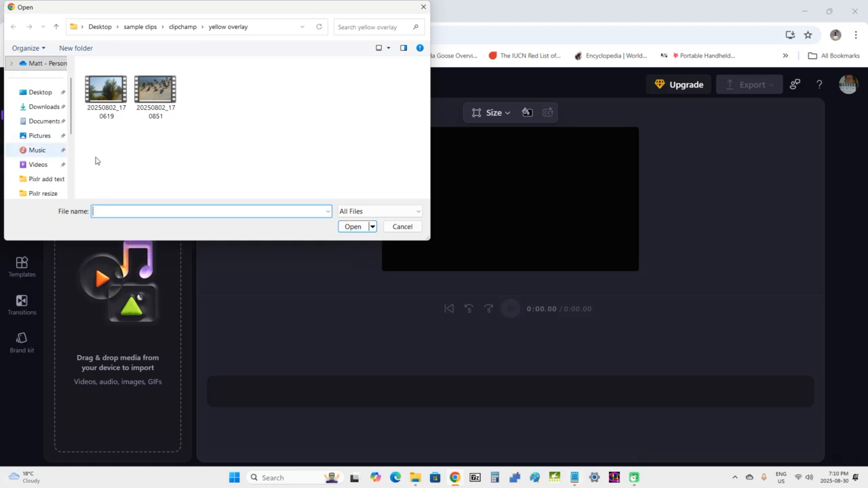
{"action": "left_click", "coordinate": [113, 91]}
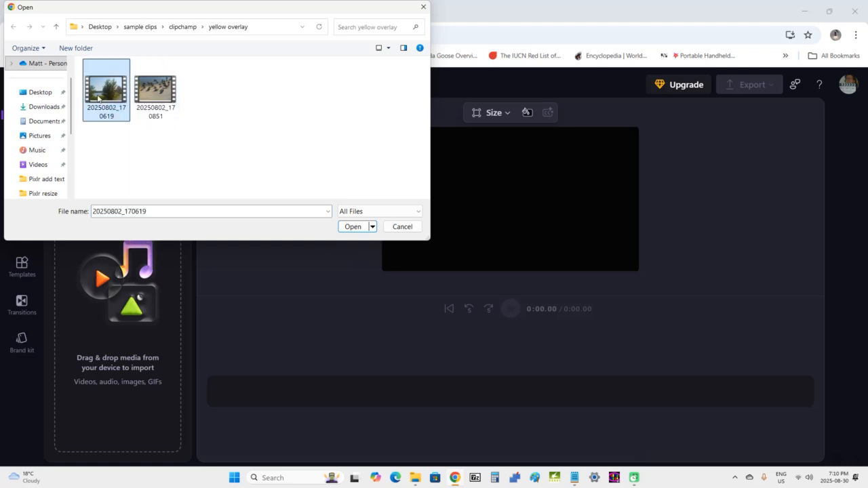
{"action": "left_click", "coordinate": [152, 92], "text": "ctrl"}
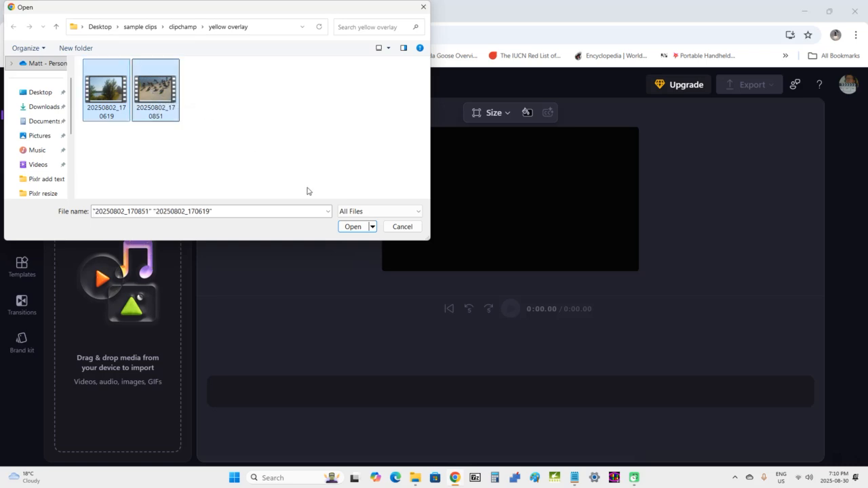
{"action": "left_click", "coordinate": [353, 227]}
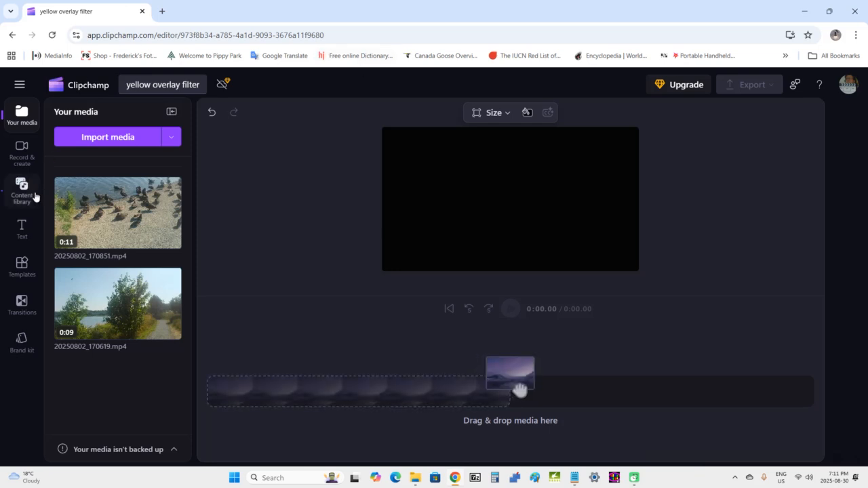
Step: Add 20250802_170851.mp4 to the timeline, followed directly by 20250802_170619.mp4
{"action": "mouse_move", "coordinate": [148, 238]}
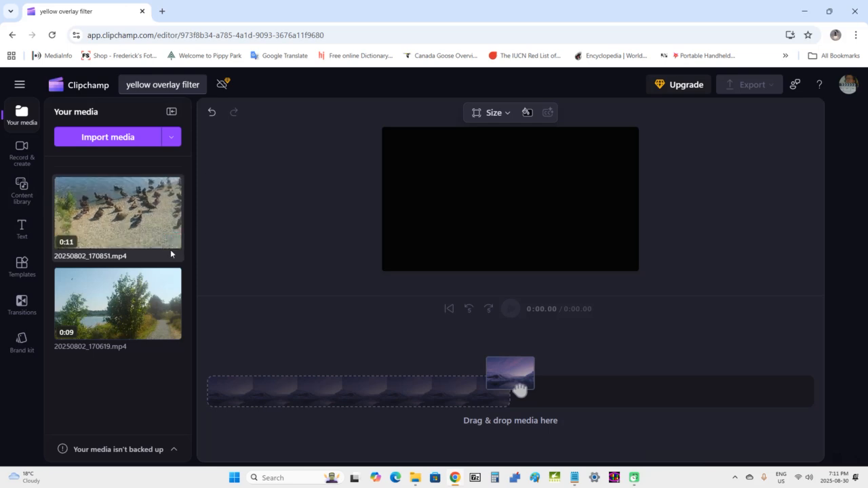
{"action": "mouse_move", "coordinate": [173, 245]}
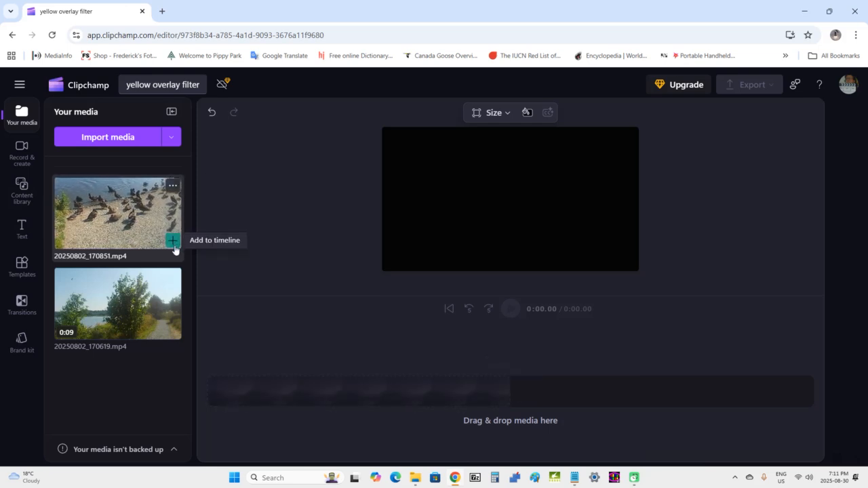
{"action": "mouse_move", "coordinate": [173, 318]}
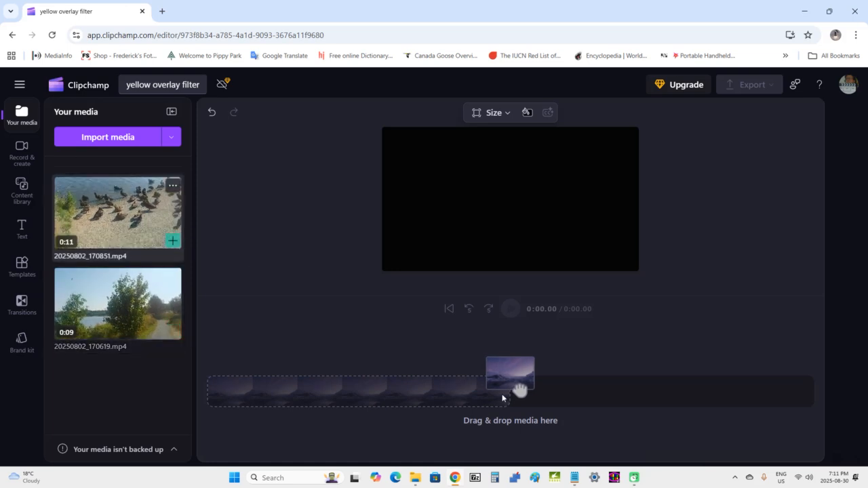
{"action": "left_click", "coordinate": [172, 241]}
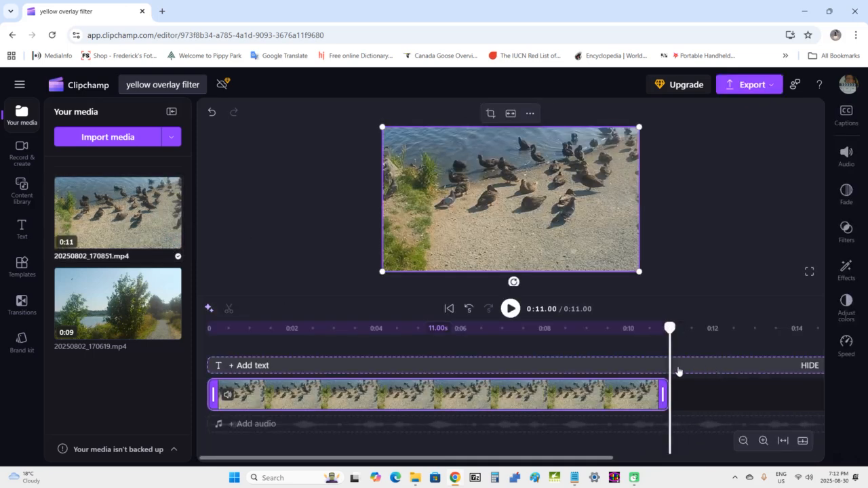
{"action": "mouse_move", "coordinate": [670, 328]}
{"action": "left_mouse_down"}
{"action": "mouse_move", "coordinate": [656, 332]}
{"action": "mouse_move", "coordinate": [672, 336]}
{"action": "left_mouse_up"}
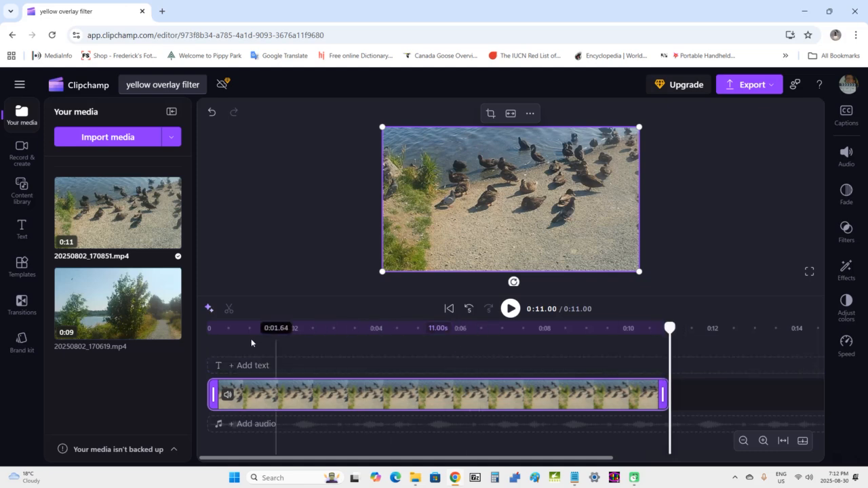
{"action": "mouse_move", "coordinate": [144, 298]}
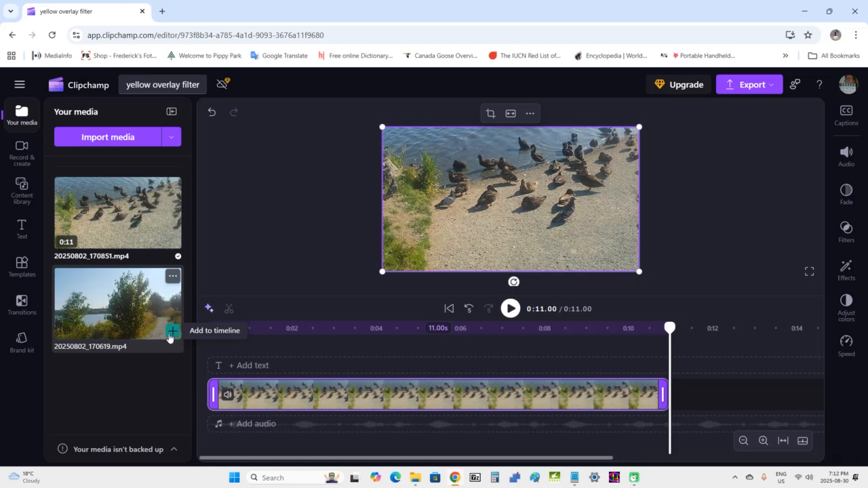
{"action": "left_click", "coordinate": [171, 332]}
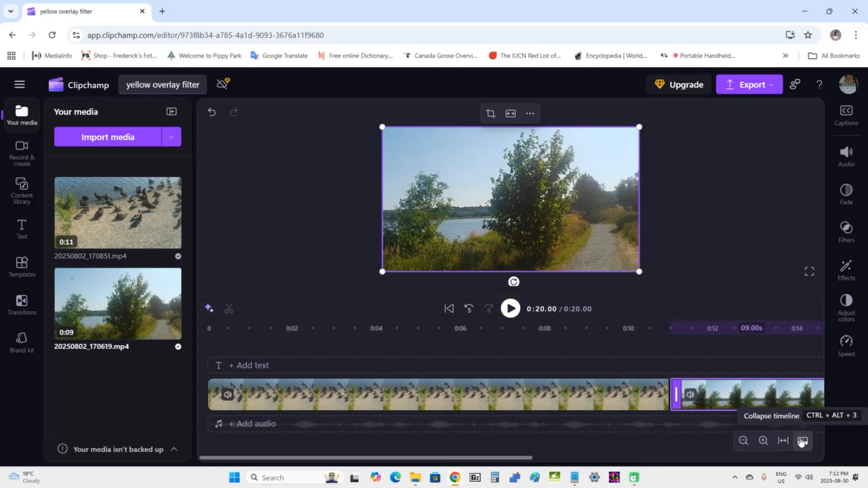
Step: Play the whole two-clip sequence from the beginning and return the playhead to the start
{"action": "left_click", "coordinate": [743, 442]}
{"action": "left_click", "coordinate": [743, 442]}
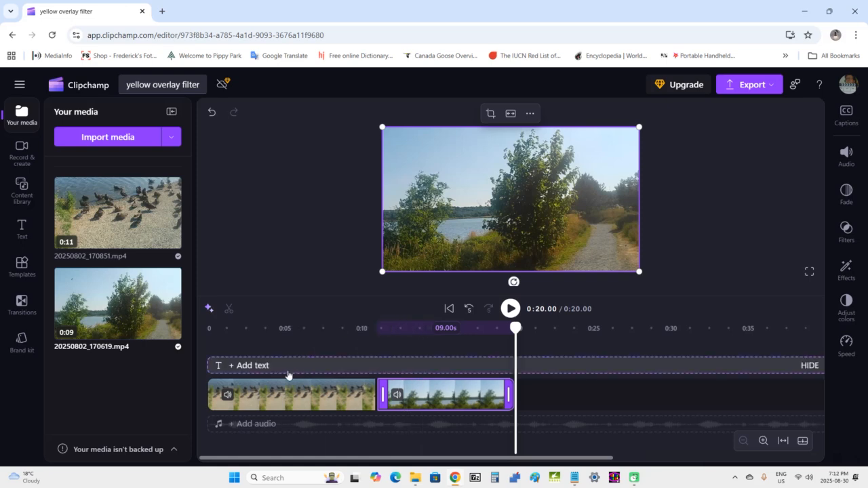
{"action": "left_click", "coordinate": [449, 310]}
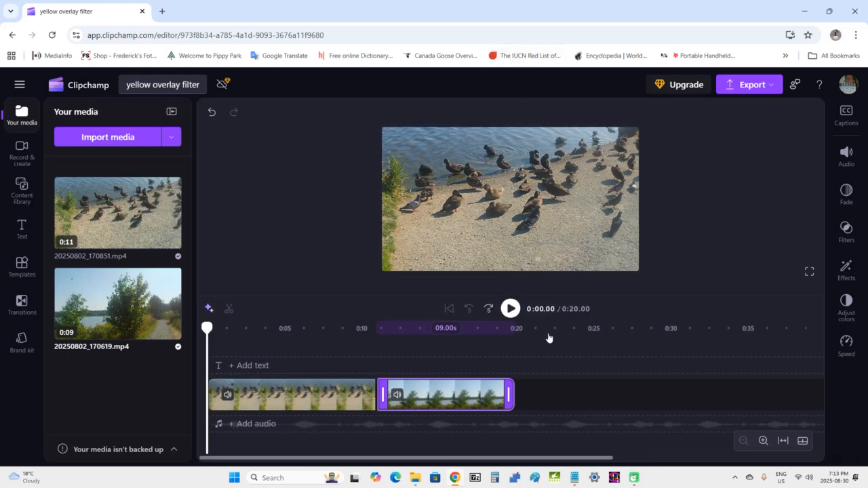
{"action": "left_click", "coordinate": [510, 309]}
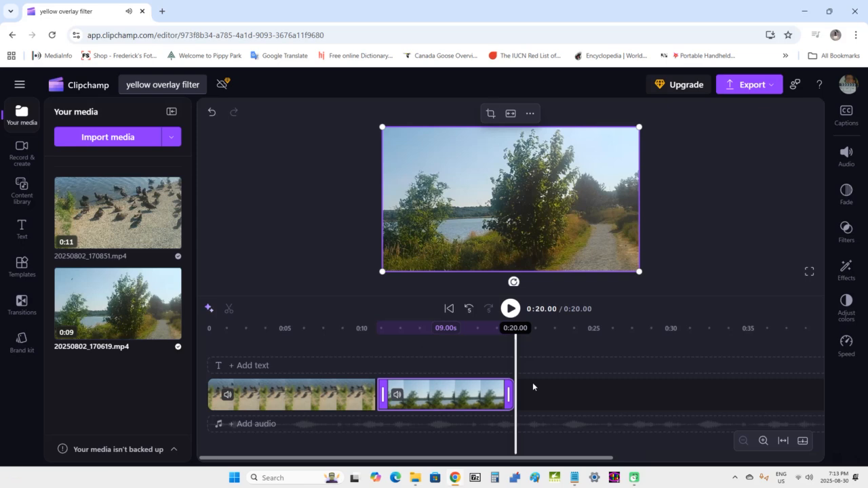
{"action": "left_click", "coordinate": [449, 313]}
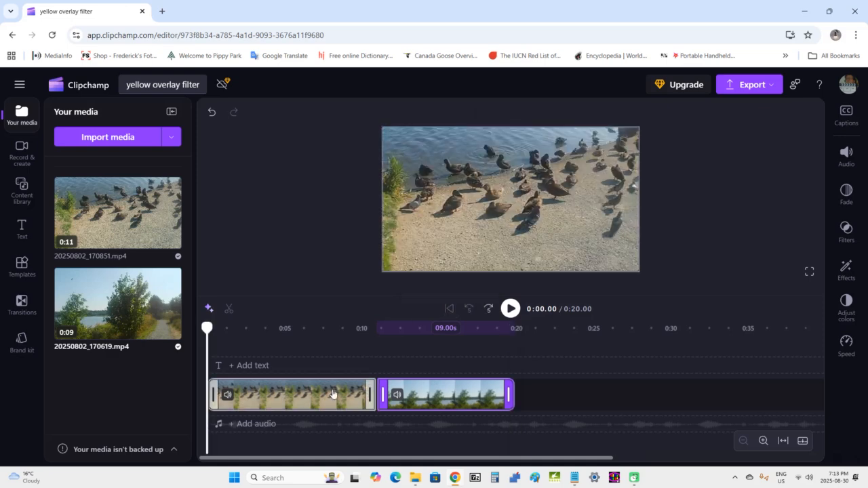
Step: Apply the Yellow overlay filter to the first clip and raise its intensity slightly above the default
{"action": "left_click", "coordinate": [260, 400]}
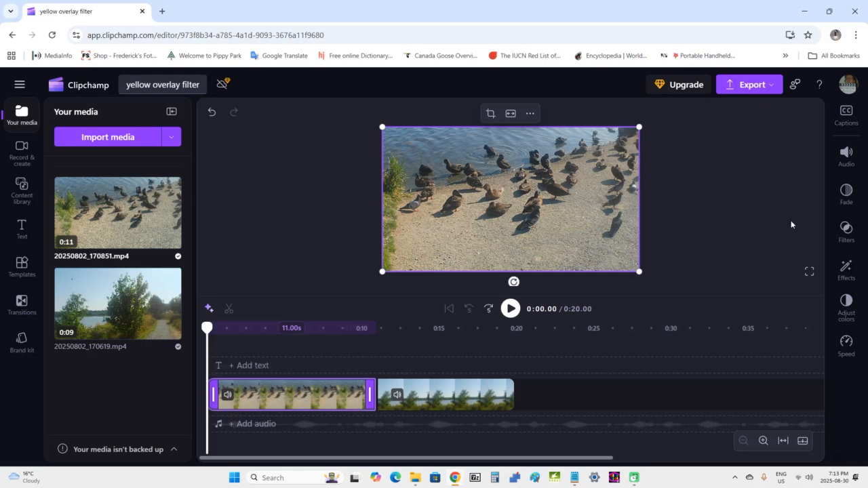
{"action": "left_click", "coordinate": [848, 234]}
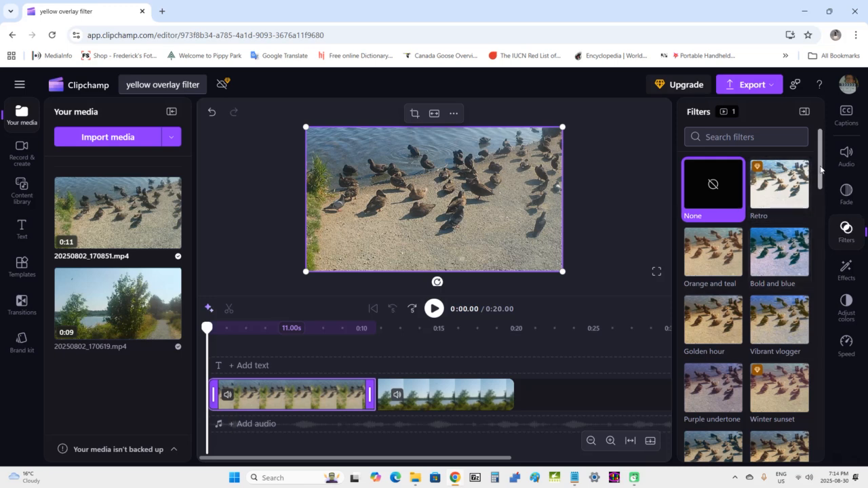
{"action": "left_click_drag", "start_coordinate": [821, 169], "coordinate": [825, 424]}
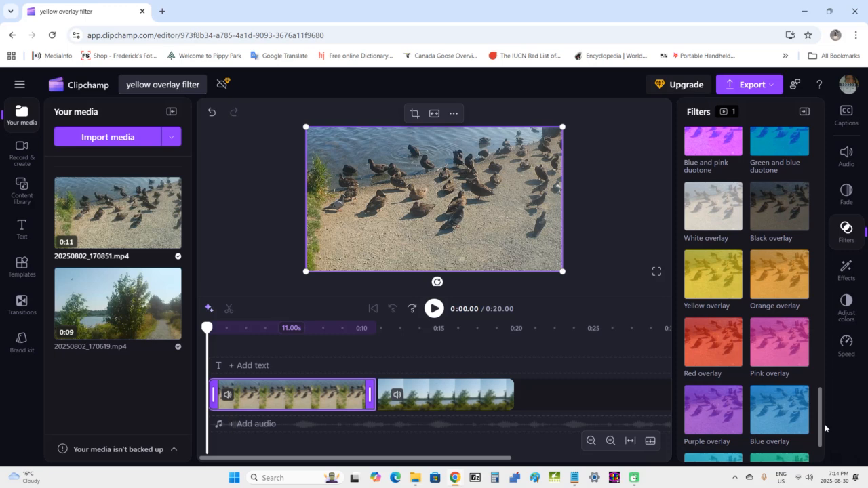
{"action": "left_click", "coordinate": [723, 290]}
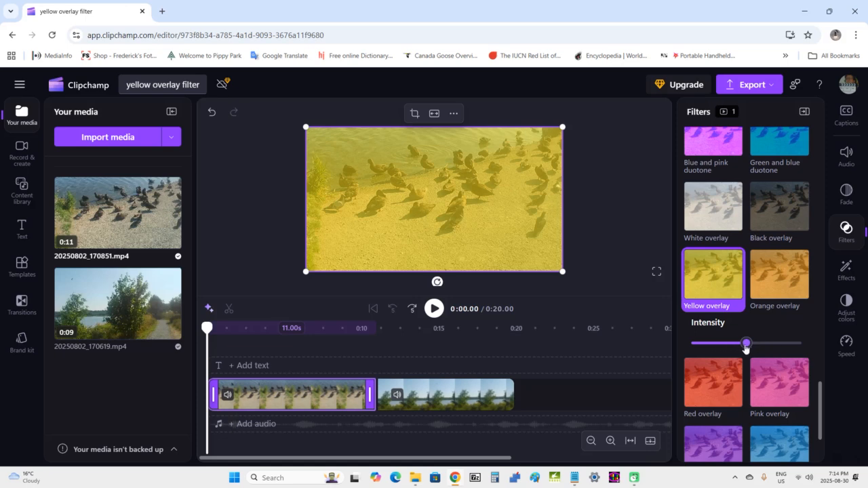
{"action": "left_click_drag", "start_coordinate": [746, 348], "coordinate": [753, 352]}
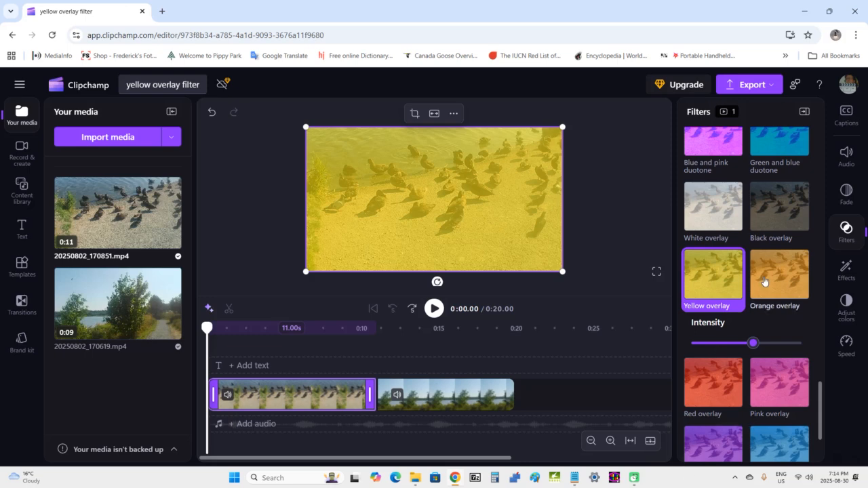
{"action": "scroll", "coordinate": [779, 213], "scroll_direction": "up", "scroll_amount": 1}
{"action": "scroll", "coordinate": [779, 213], "scroll_direction": "up", "scroll_amount": 10}
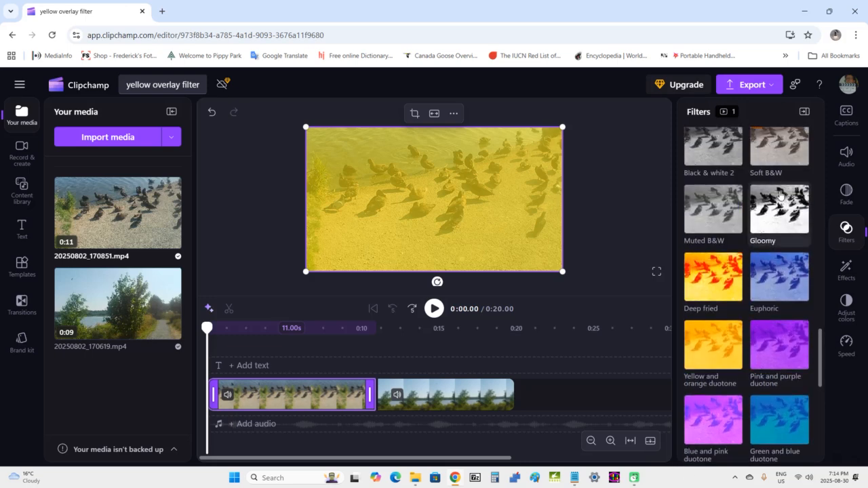
{"action": "left_click", "coordinate": [802, 113]}
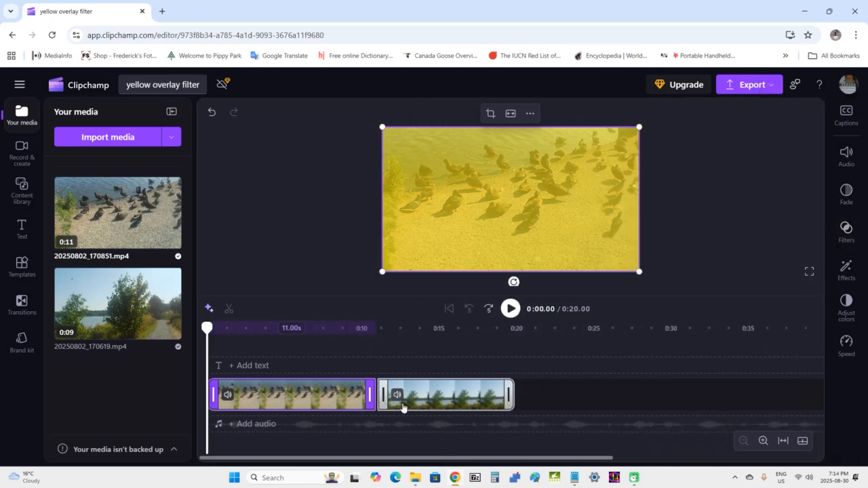
Step: Apply the Yellow overlay filter to the second clip, 20250802_170619.mp4, and raise its intensity slightly above the default
{"action": "left_click", "coordinate": [437, 393]}
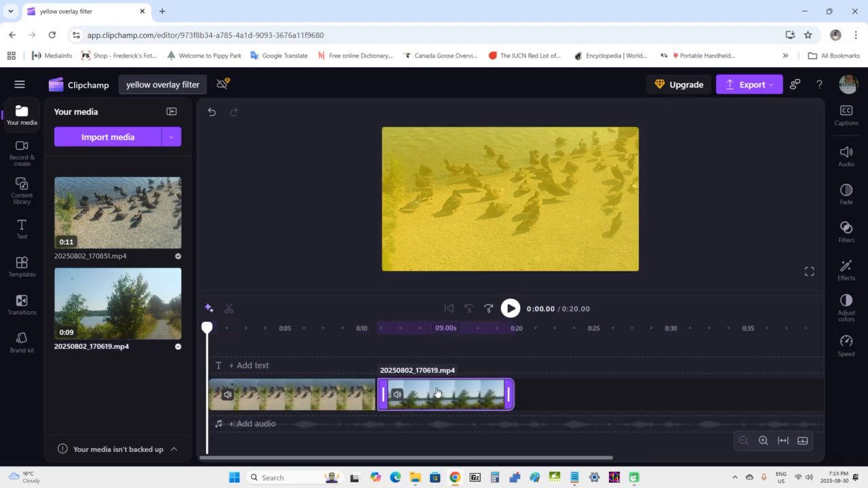
{"action": "left_click_drag", "start_coordinate": [211, 328], "coordinate": [380, 340]}
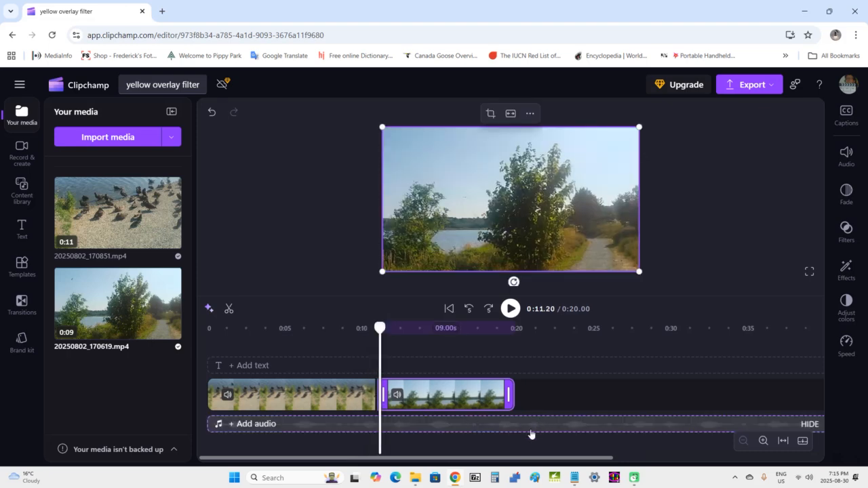
{"action": "left_click", "coordinate": [846, 230]}
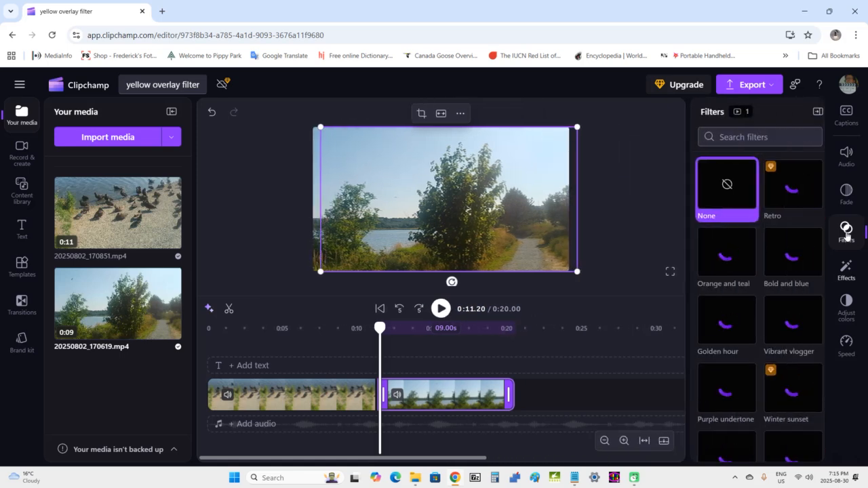
{"action": "left_click", "coordinate": [717, 138]}
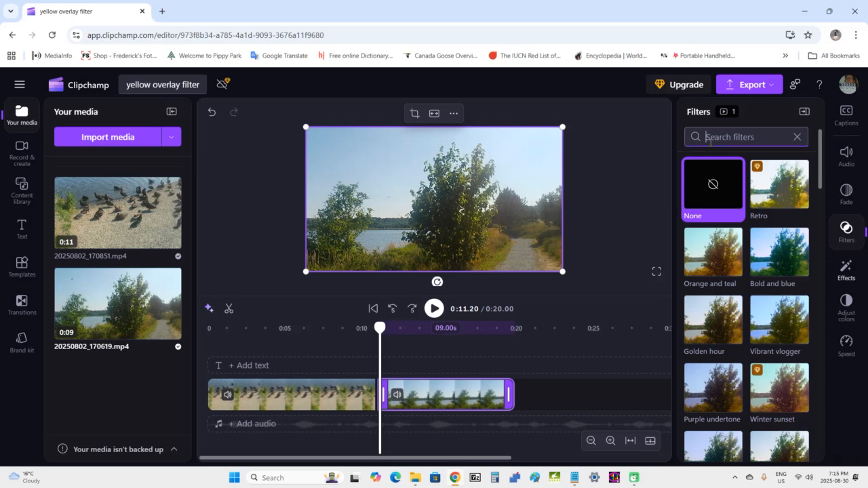
{"action": "type", "text": "Yell"}
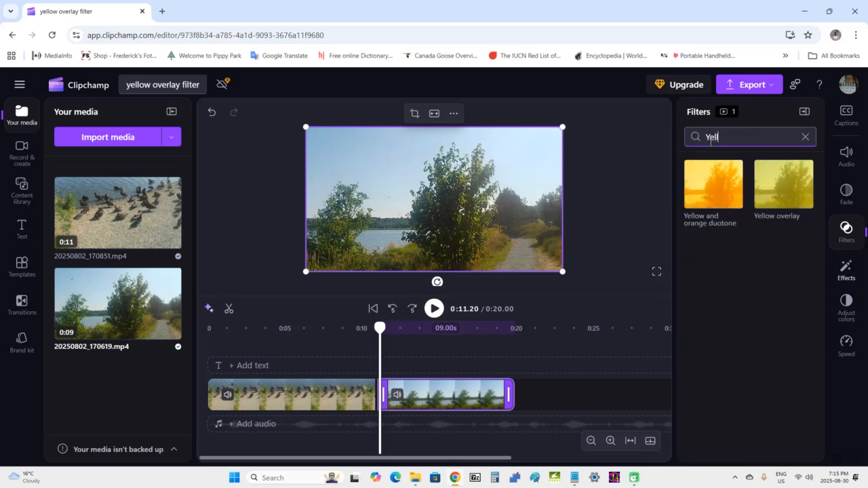
{"action": "type", "text": "ow overlay"}
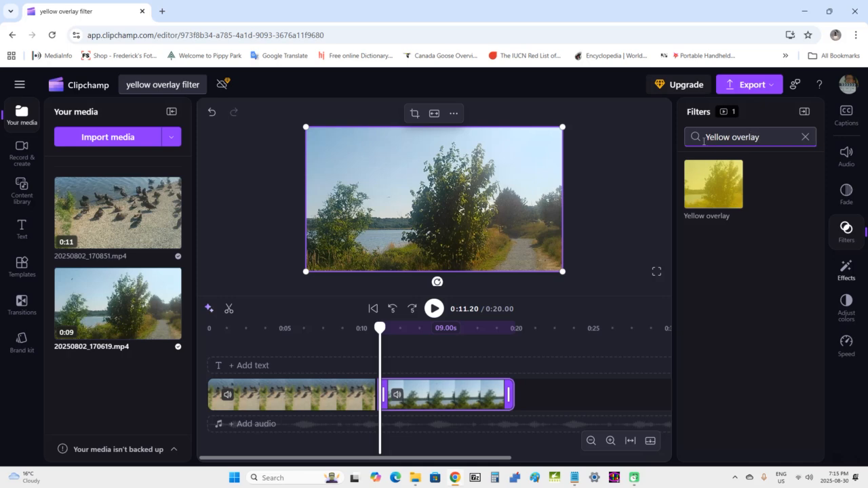
{"action": "left_click", "coordinate": [713, 182]}
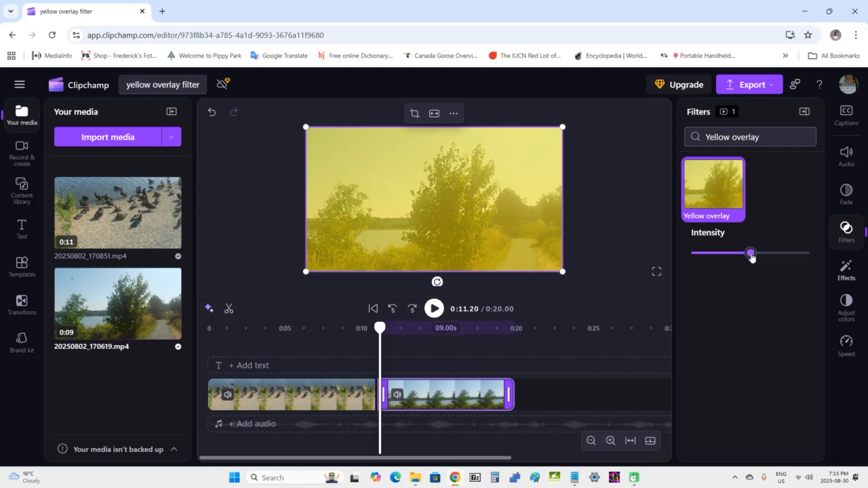
{"action": "left_click_drag", "start_coordinate": [751, 255], "coordinate": [764, 260]}
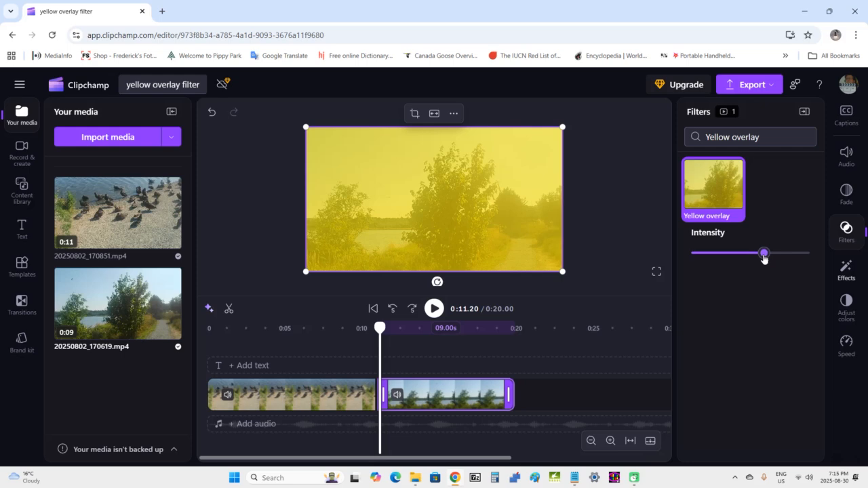
{"action": "left_click", "coordinate": [804, 111]}
{"action": "left_click", "coordinate": [806, 113]}
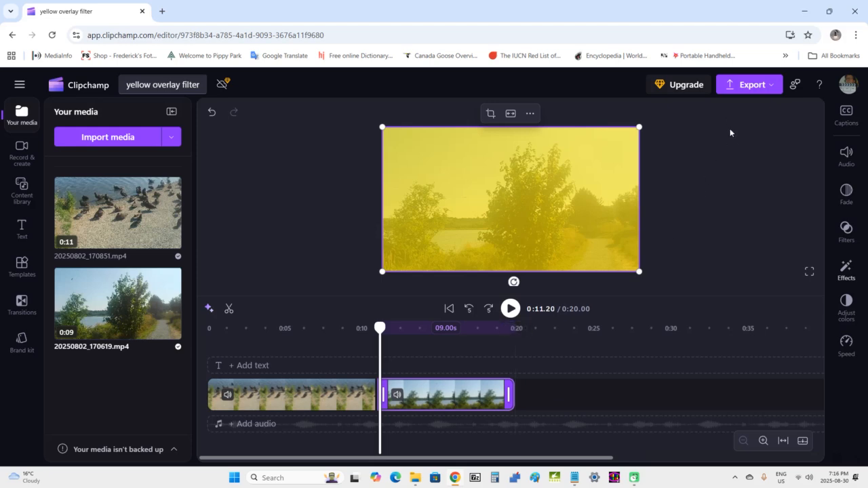
Step: Export the video at 720p and save it as "yellow overlay filter - Made with Clipchamp" in the clipchamp folder's yellow overlay subfolder
{"action": "left_click", "coordinate": [759, 90]}
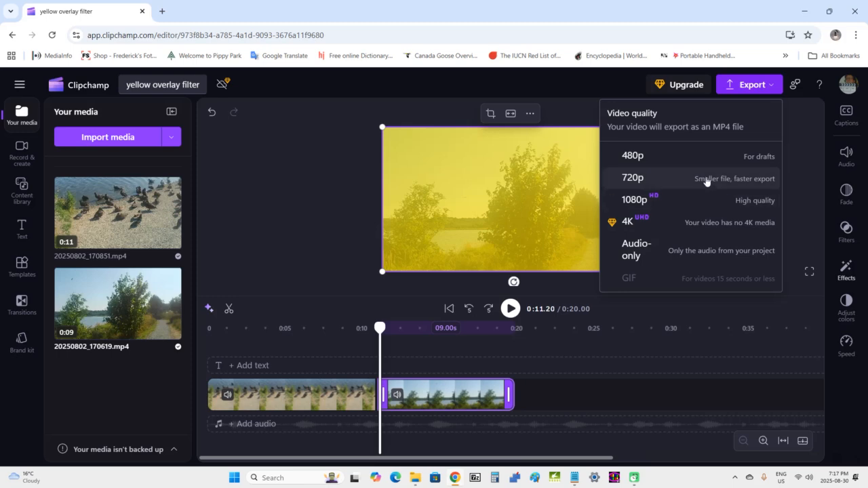
{"action": "left_click", "coordinate": [640, 179]}
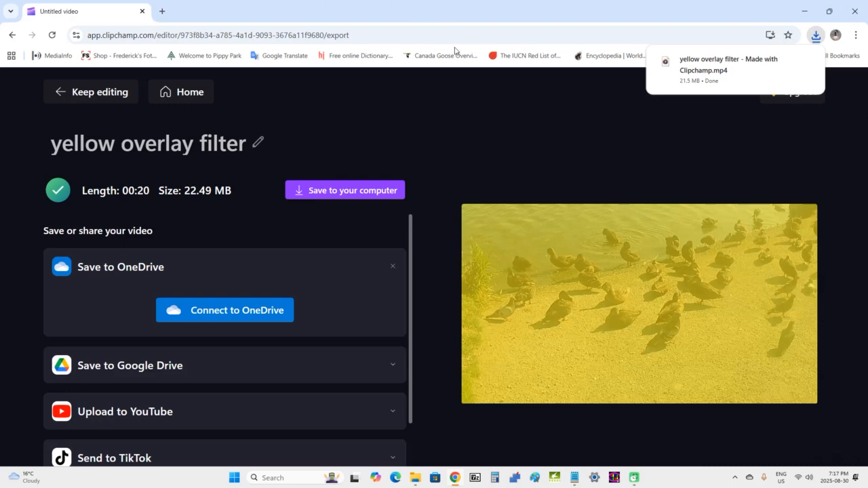
{"action": "mouse_move", "coordinate": [760, 79]}
{"action": "left_click", "coordinate": [337, 193]}
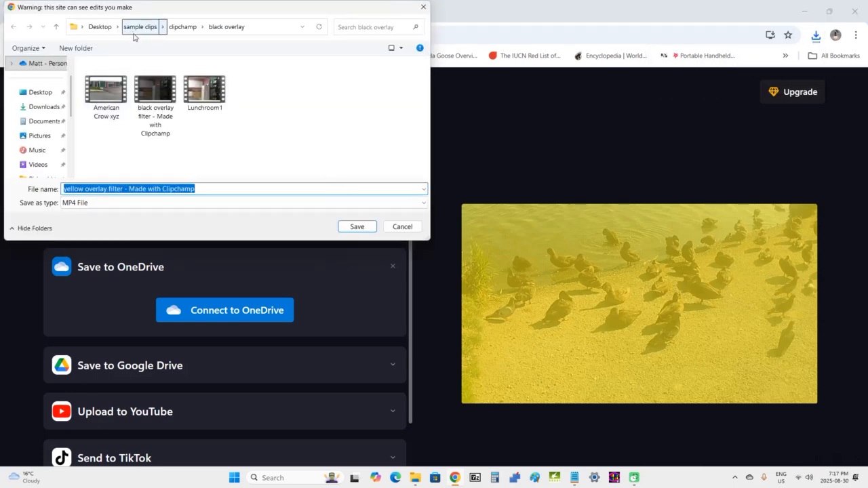
{"action": "left_click", "coordinate": [177, 30]}
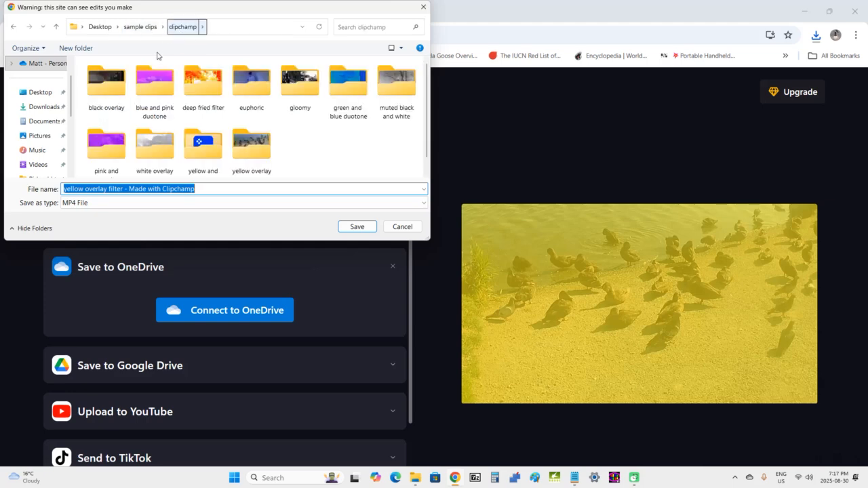
{"action": "double_click", "coordinate": [255, 161]}
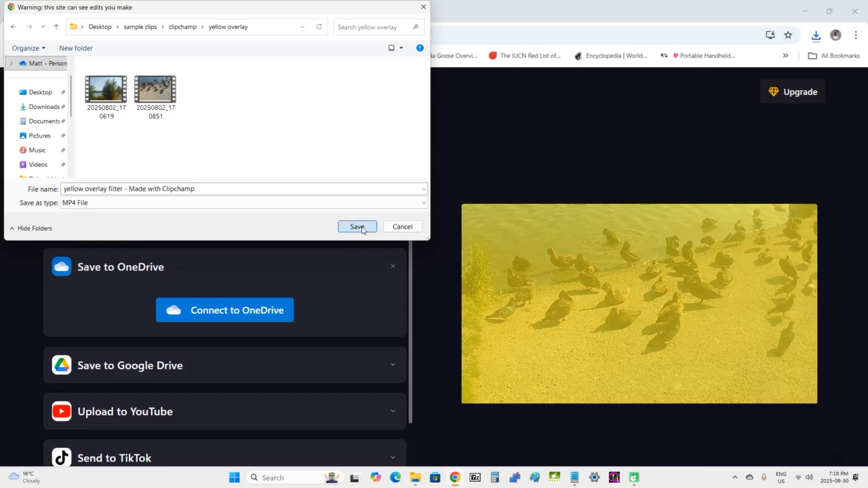
{"action": "left_click", "coordinate": [361, 228]}
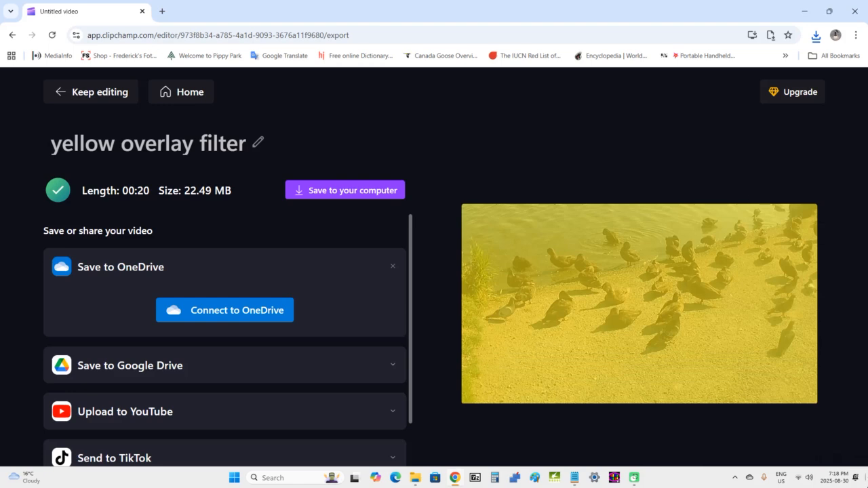
Step: Open the exported video from the desktop's sample clips > clipchamp > yellow overlay folder and play it full screen in Media Player
{"action": "left_click", "coordinate": [866, 479]}
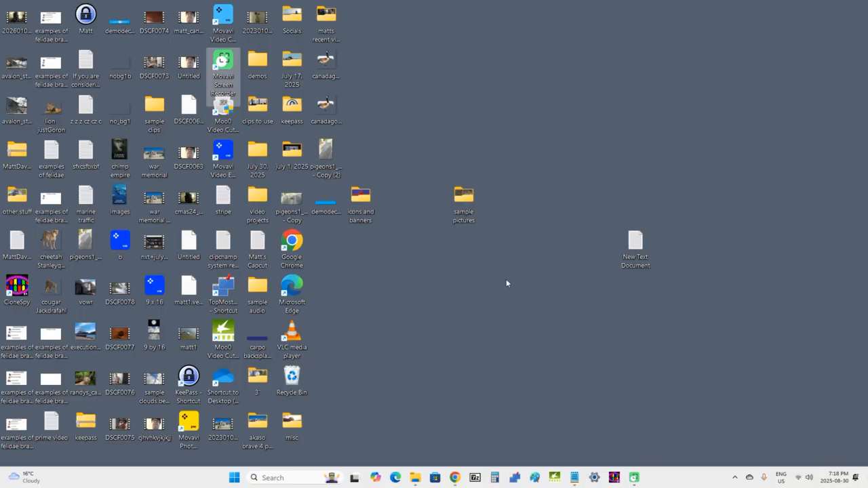
{"action": "double_click", "coordinate": [154, 117]}
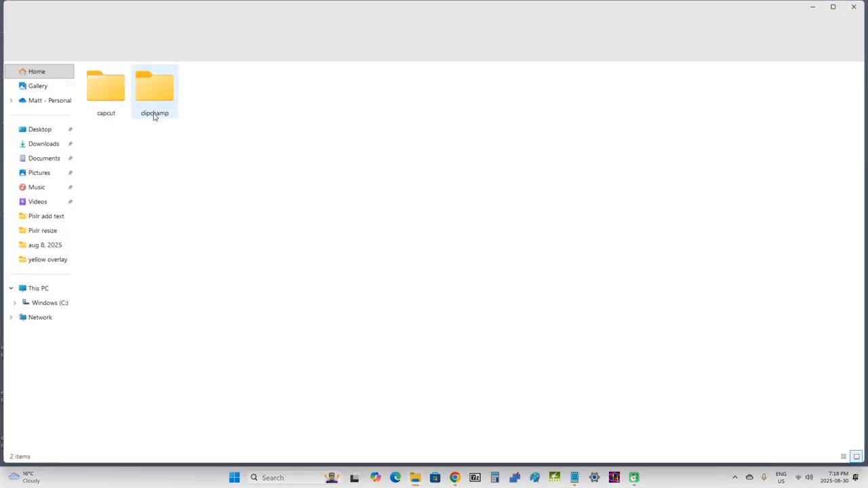
{"action": "double_click", "coordinate": [154, 108]}
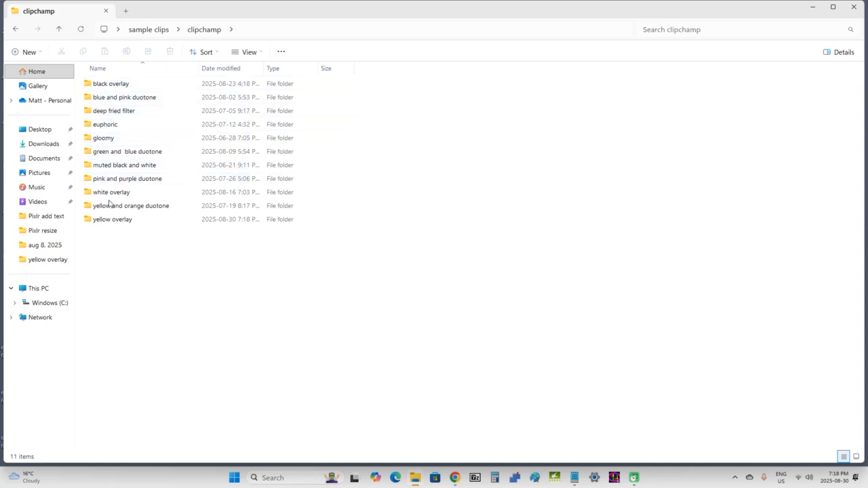
{"action": "double_click", "coordinate": [110, 220]}
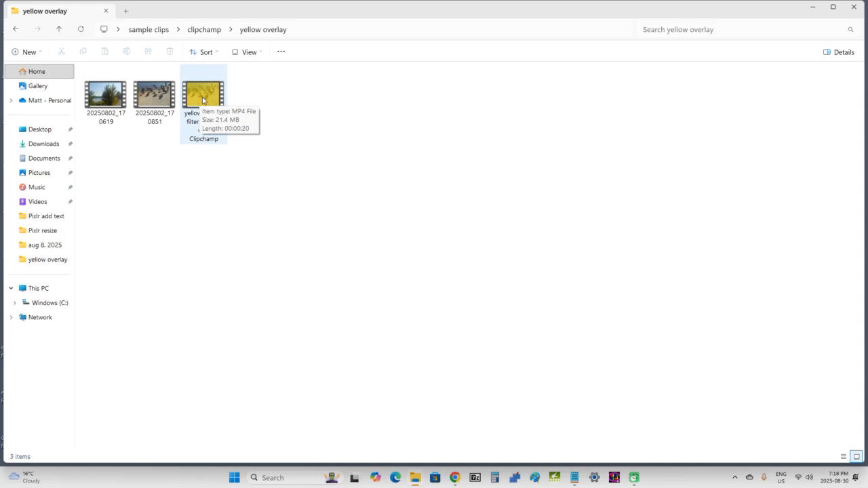
{"action": "left_click", "coordinate": [202, 101]}
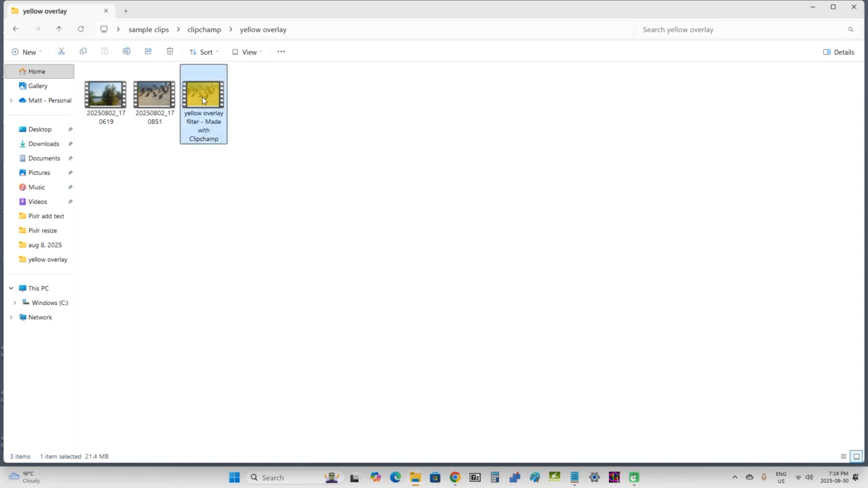
{"action": "double_click", "coordinate": [202, 100]}
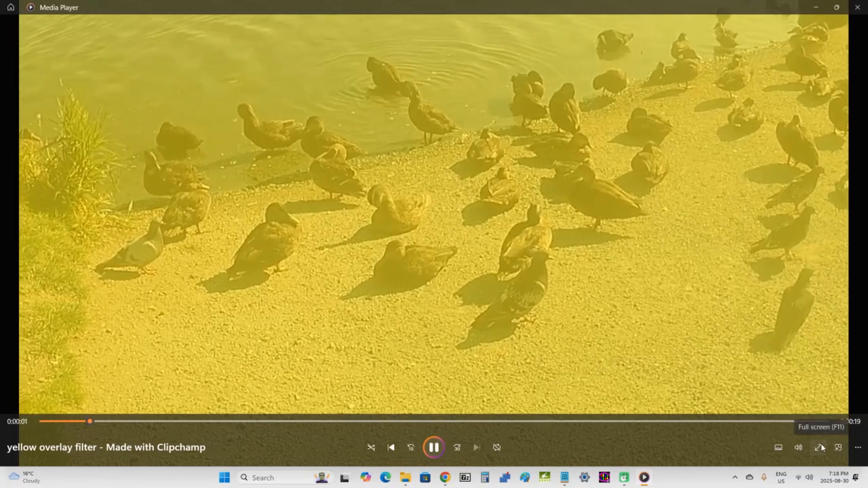
{"action": "left_click", "coordinate": [820, 447]}
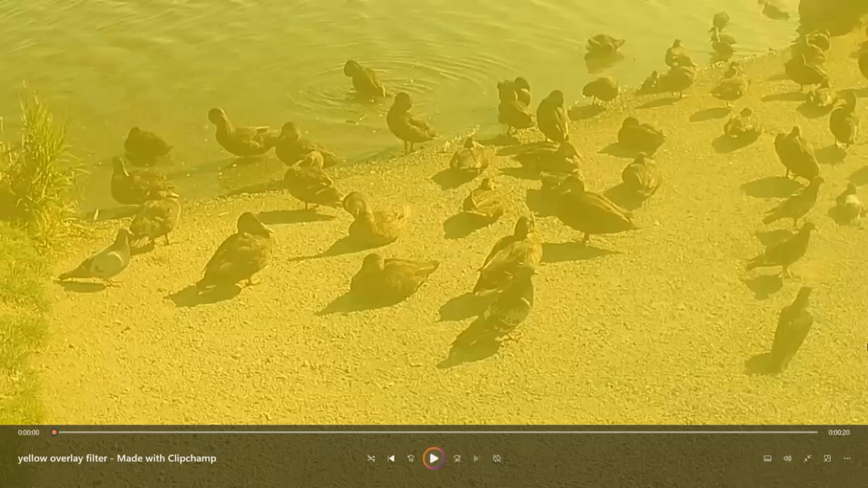
Step: Close the video player and the yellow overlay folder window, and return to the Clipchamp export page in Chrome
{"action": "mouse_move", "coordinate": [864, 7]}
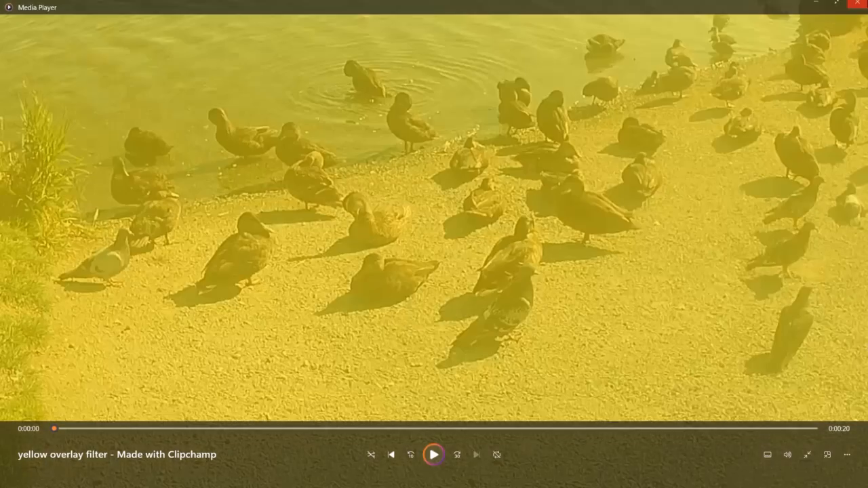
{"action": "left_click", "coordinate": [860, 7]}
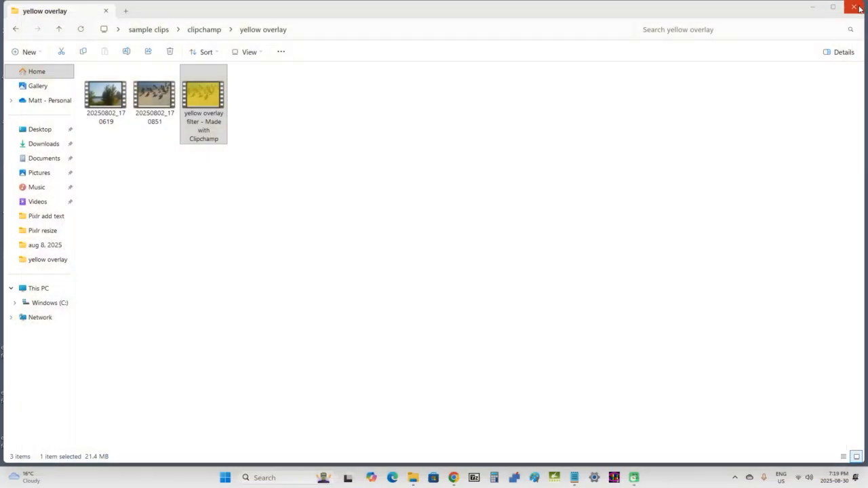
{"action": "left_click", "coordinate": [860, 8]}
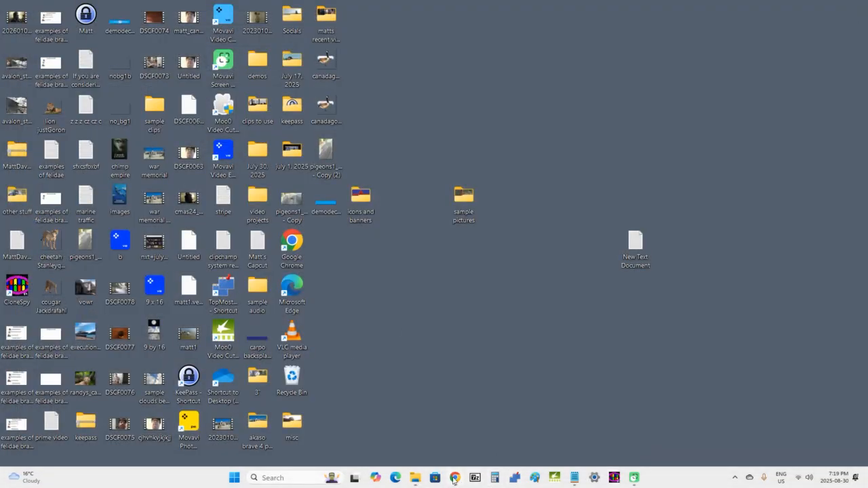
{"action": "left_click", "coordinate": [455, 477]}
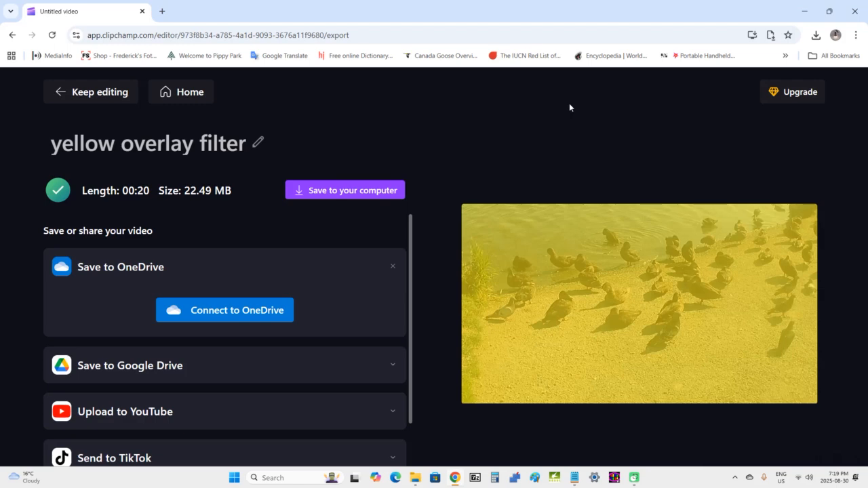